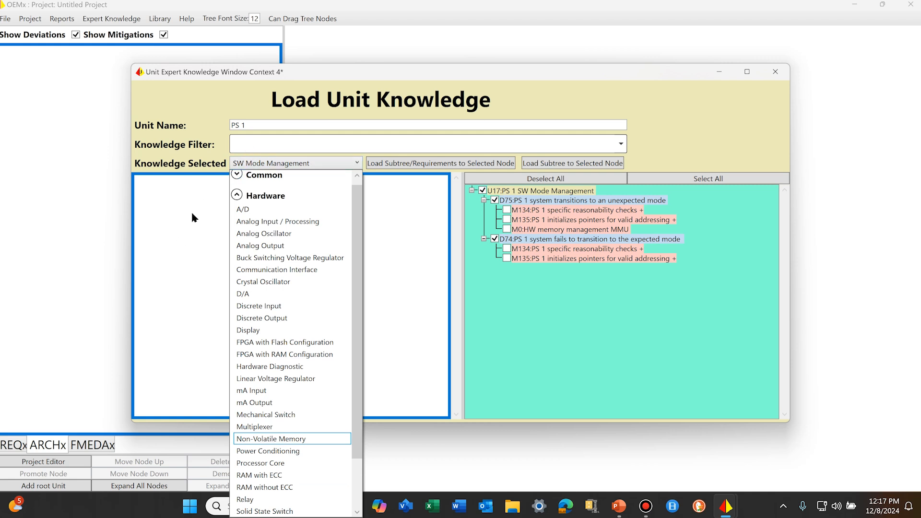
Step: Filter the unit knowledge for PS 1 by Power and select the Power Conditioning hardware knowledge
{"action": "left_click", "coordinate": [260, 140]}
{"action": "left_click", "coordinate": [259, 143]}
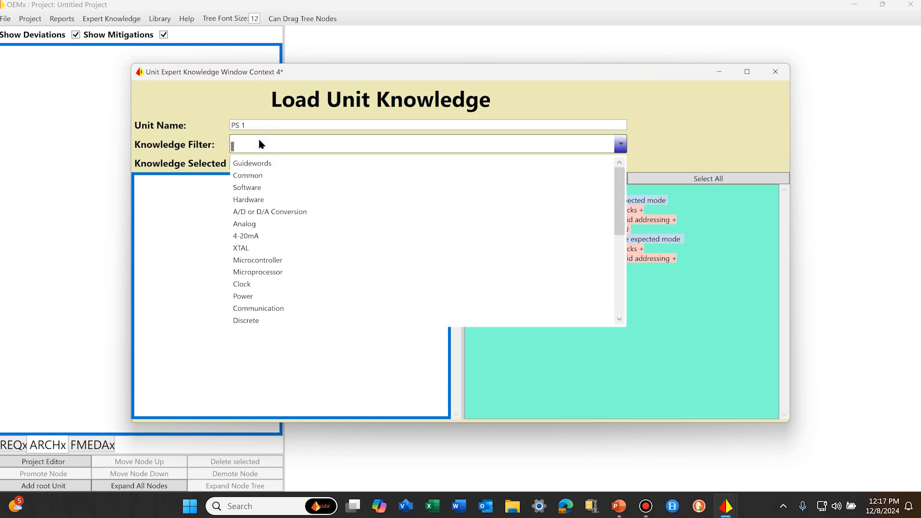
{"action": "type", "text": "Power"}
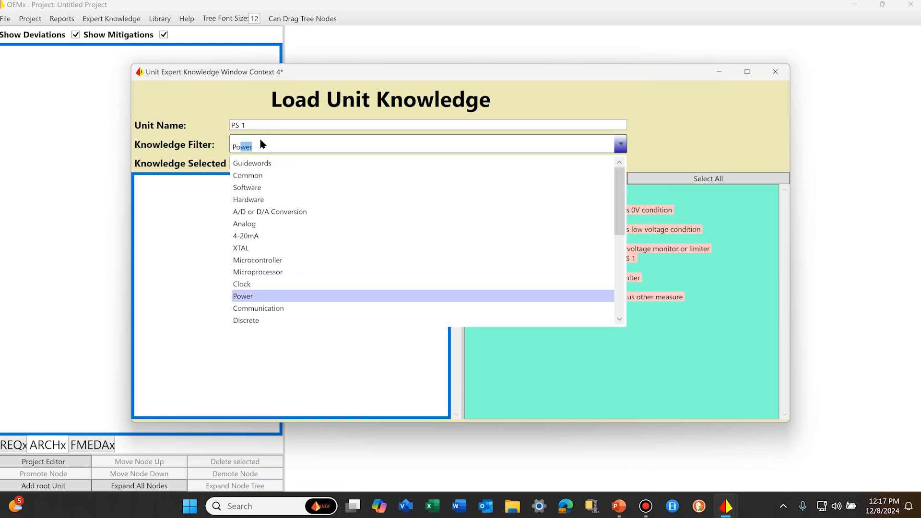
{"action": "left_click", "coordinate": [259, 137]}
{"action": "left_click", "coordinate": [235, 206]}
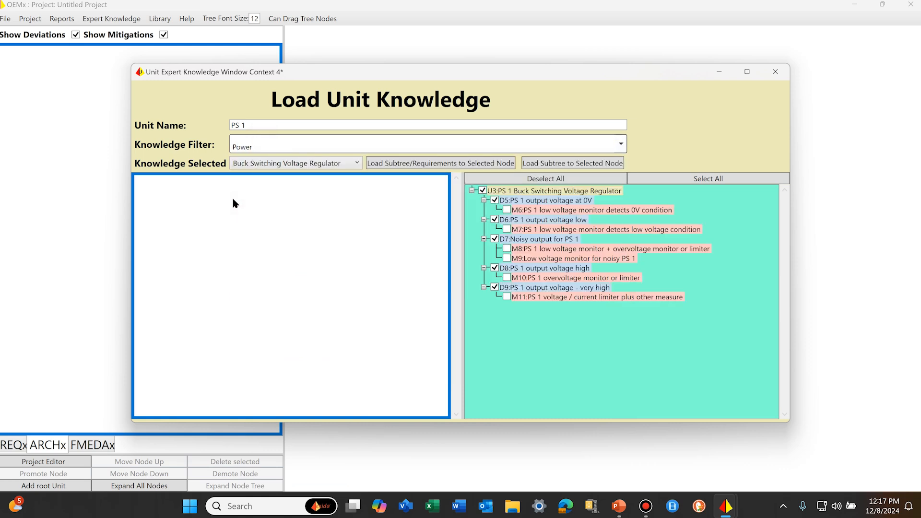
{"action": "left_click", "coordinate": [356, 164]}
{"action": "left_click", "coordinate": [276, 180]}
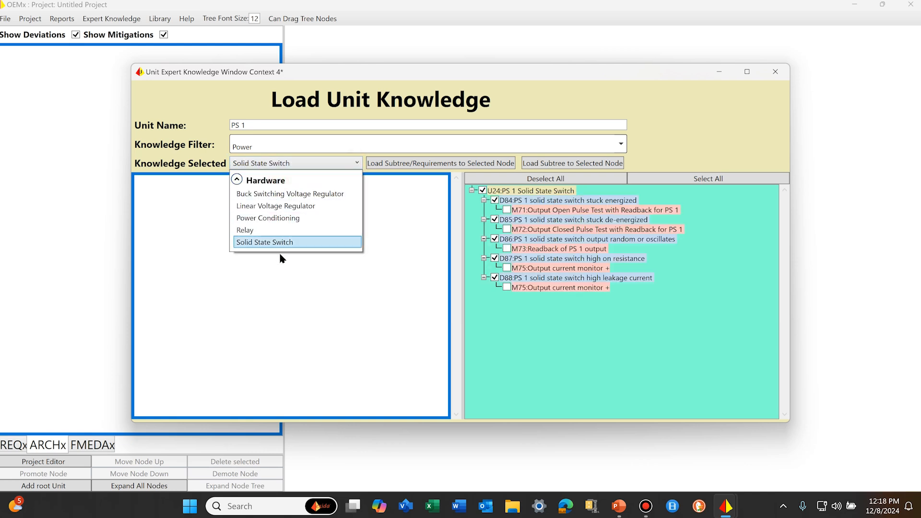
{"action": "left_click", "coordinate": [274, 221]}
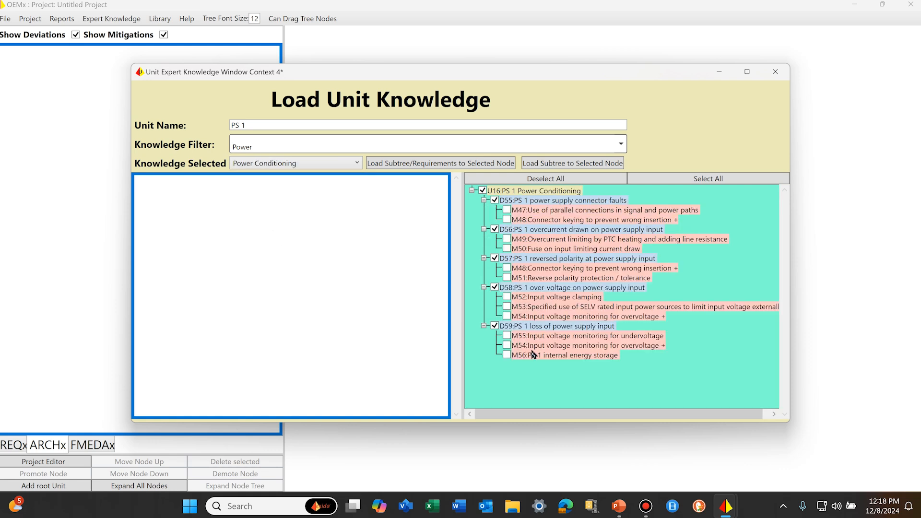
Step: Load the subtree and requirements without connector faults, including mitigations M49 PTC overcurrent limiting, M48 connector keying, M52 voltage clamping and M55 undervoltage monitoring
{"action": "left_click", "coordinate": [495, 201]}
{"action": "left_click", "coordinate": [507, 239]}
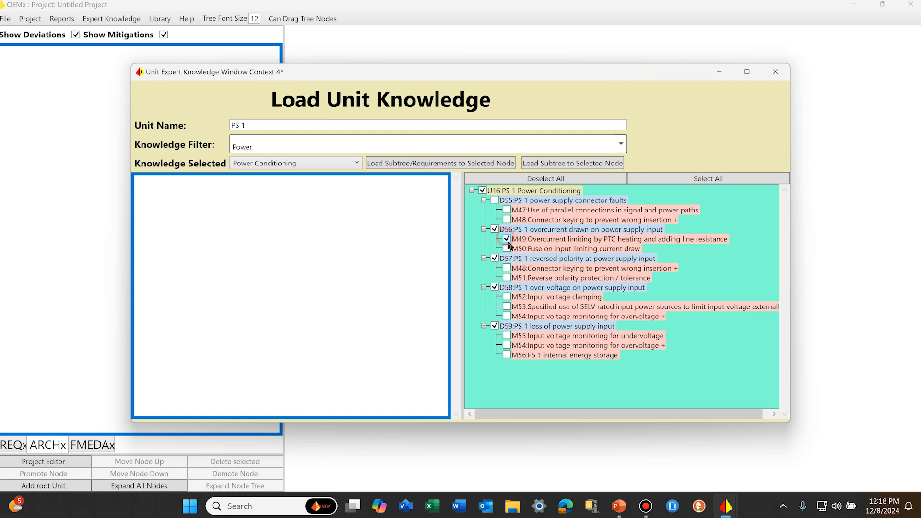
{"action": "left_click", "coordinate": [506, 268]}
{"action": "left_click", "coordinate": [507, 297]}
{"action": "left_click", "coordinate": [507, 336]}
{"action": "left_click", "coordinate": [421, 163]}
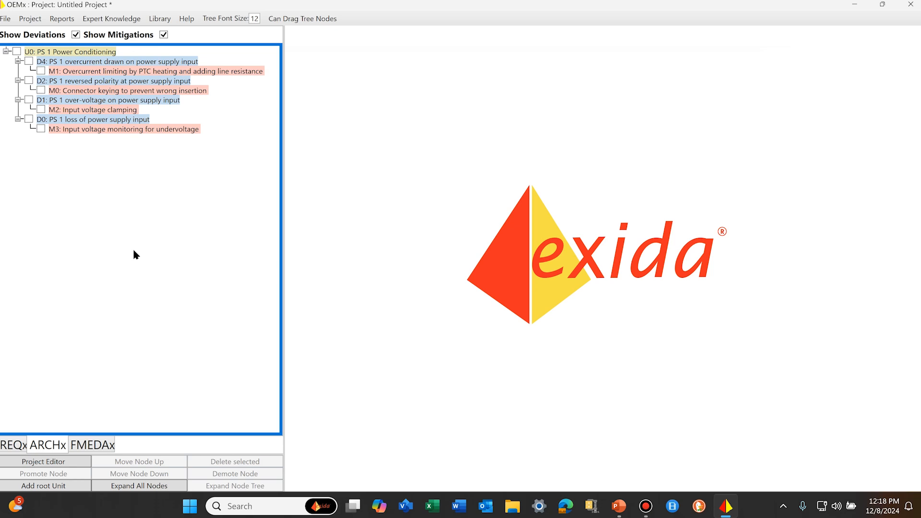
Step: Set the potential impact of the overcurrent, reversed polarity and over-voltage deviations to Dangerous Fault
{"action": "left_click", "coordinate": [134, 61]}
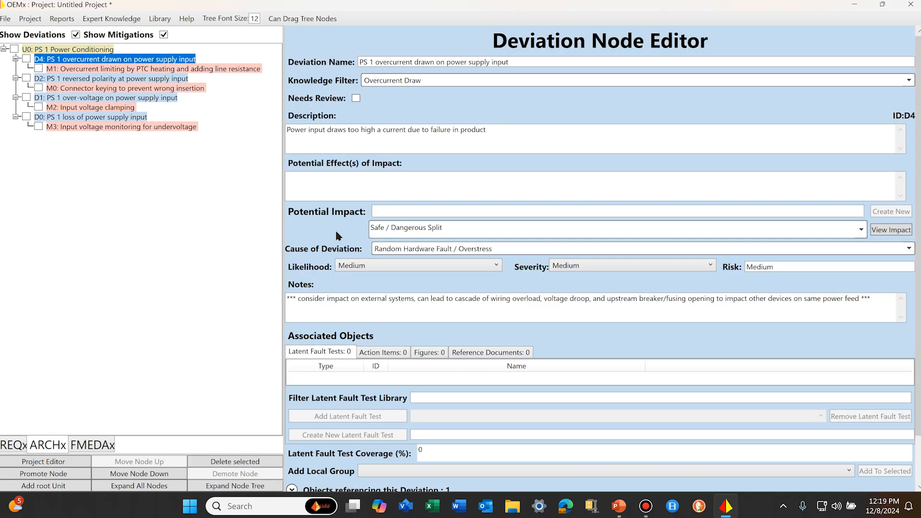
{"action": "left_click", "coordinate": [862, 230]}
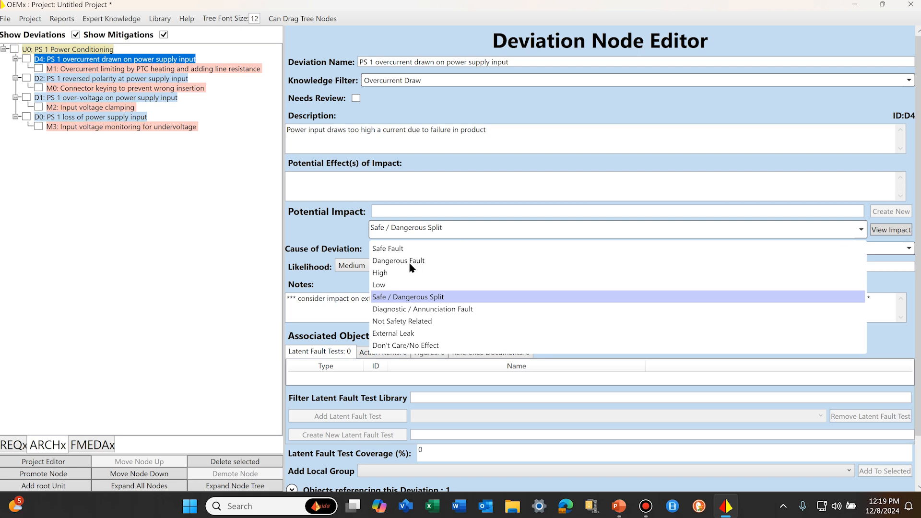
{"action": "left_click", "coordinate": [408, 261]}
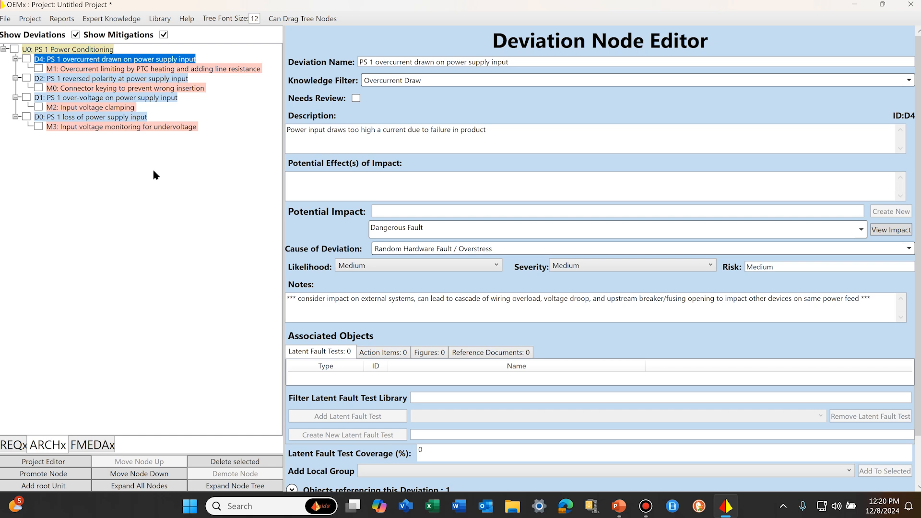
{"action": "left_click", "coordinate": [142, 81]}
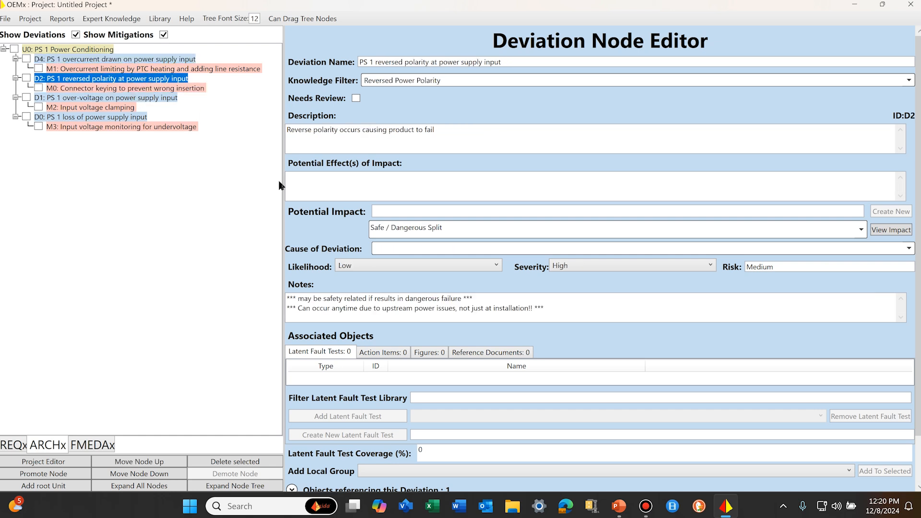
{"action": "left_click", "coordinate": [861, 233]}
{"action": "left_click", "coordinate": [423, 261]}
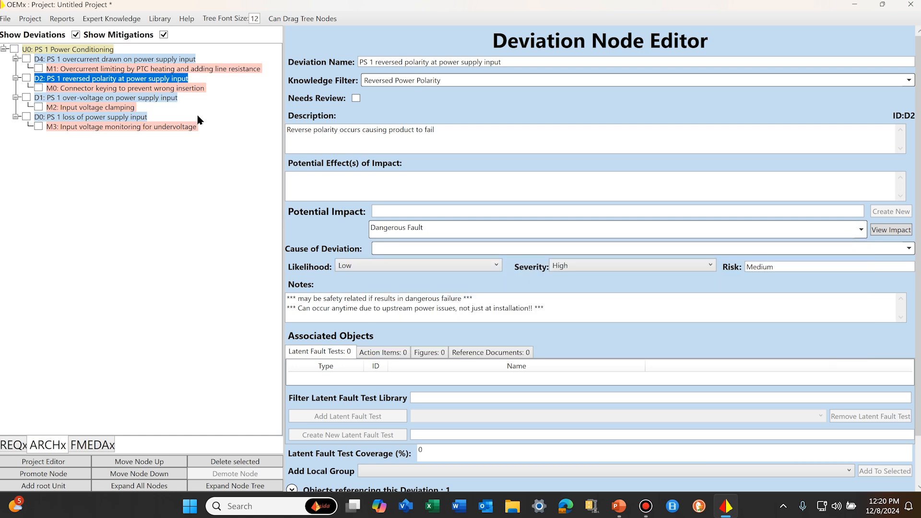
{"action": "left_click", "coordinate": [142, 100]}
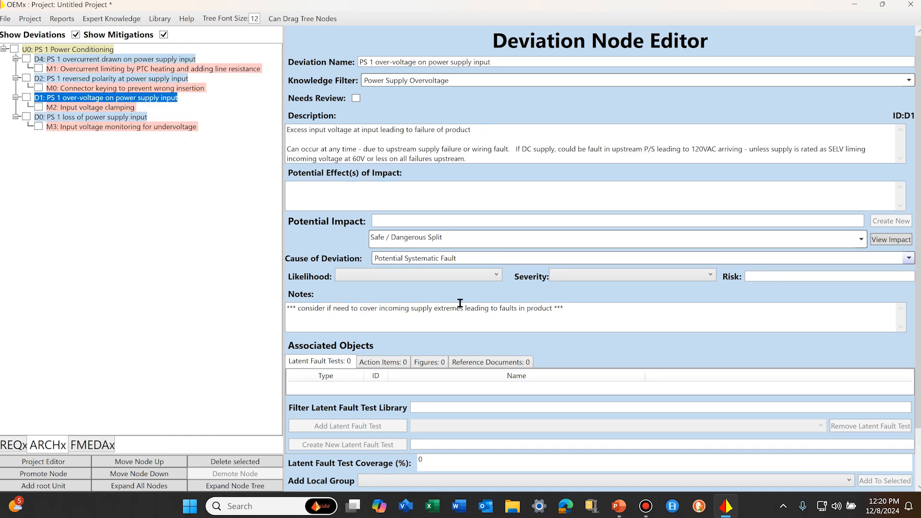
{"action": "left_click", "coordinate": [861, 239]}
{"action": "left_click", "coordinate": [398, 271]}
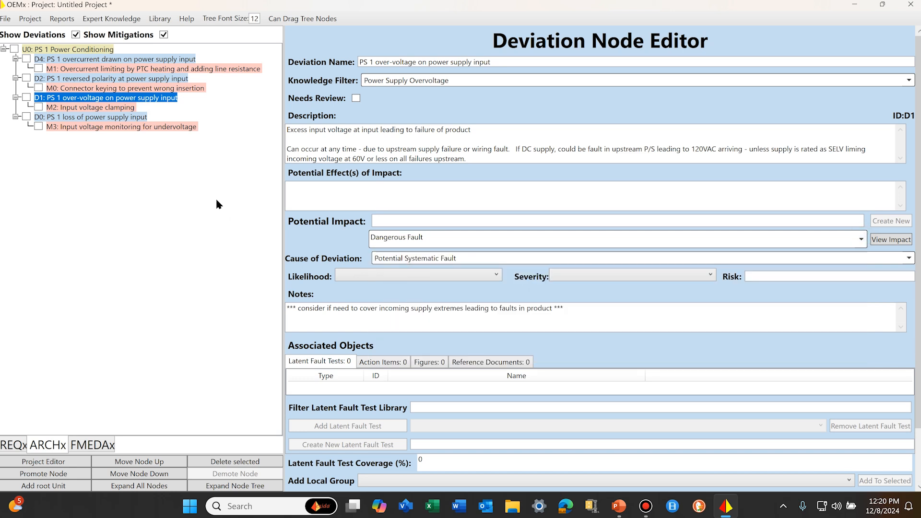
Step: Set the potential impact of the loss of power supply input deviation to Dangerous Fault and clear its notes
{"action": "left_click", "coordinate": [73, 119]}
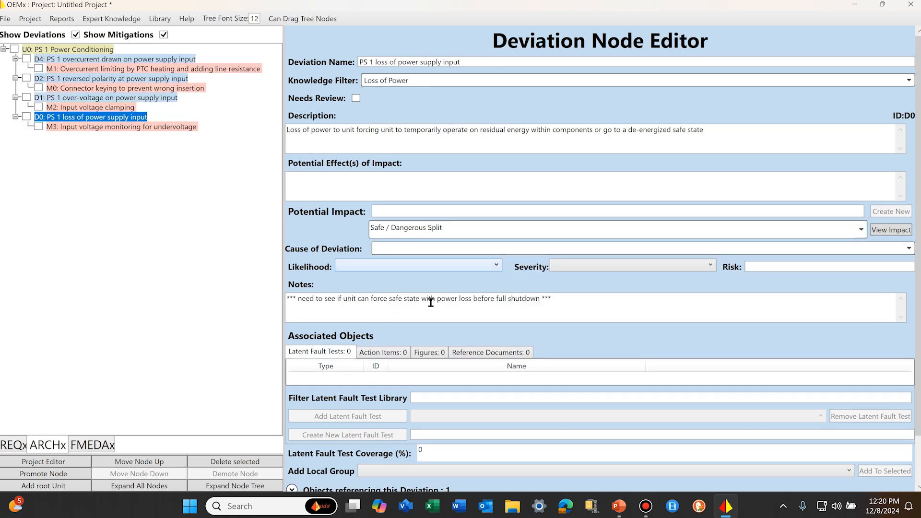
{"action": "left_click", "coordinate": [861, 229]}
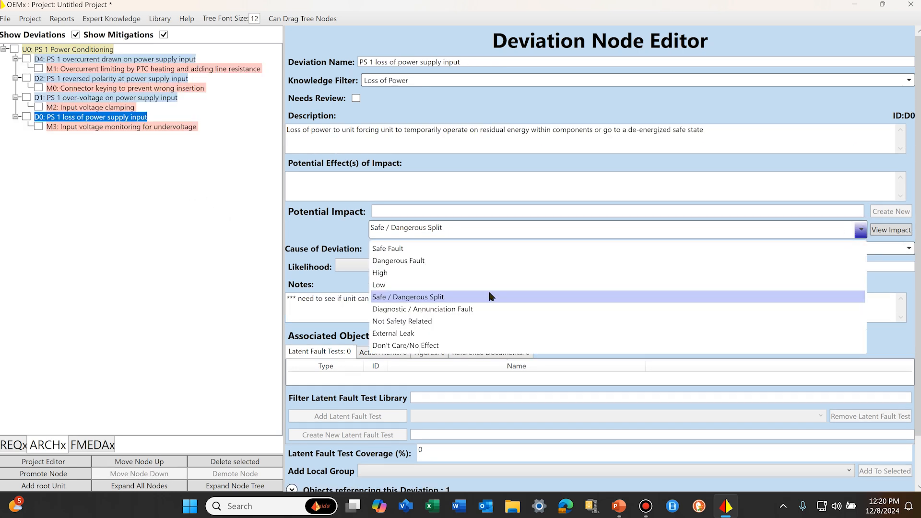
{"action": "left_click", "coordinate": [416, 261]}
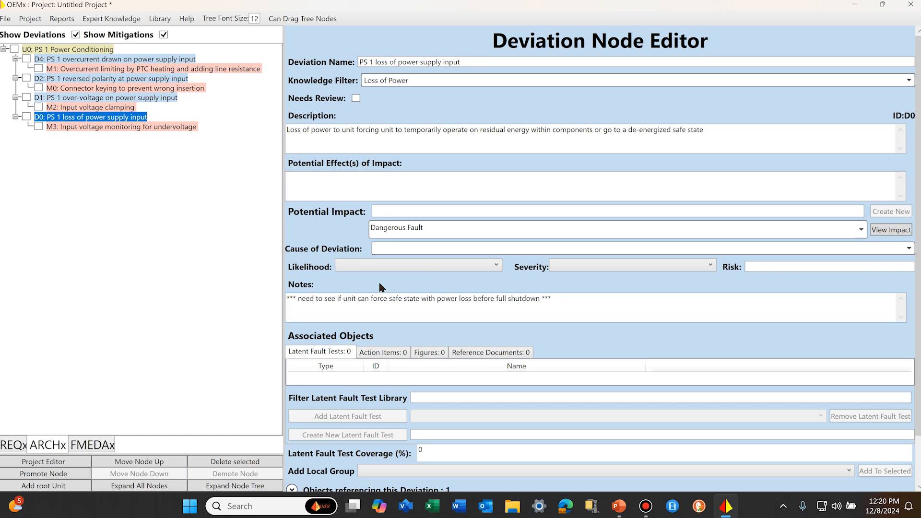
{"action": "left_click_drag", "start_coordinate": [571, 301], "coordinate": [116, 272]}
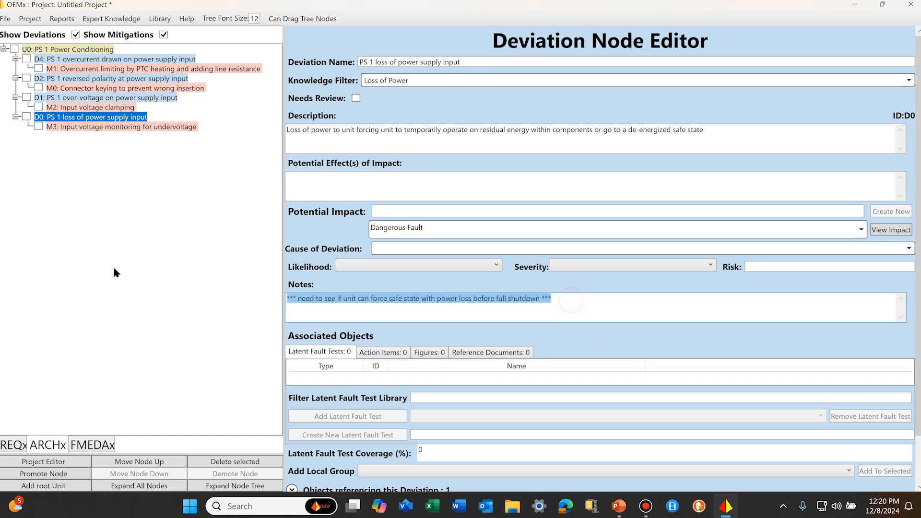
{"action": "key", "text": "Delete"}
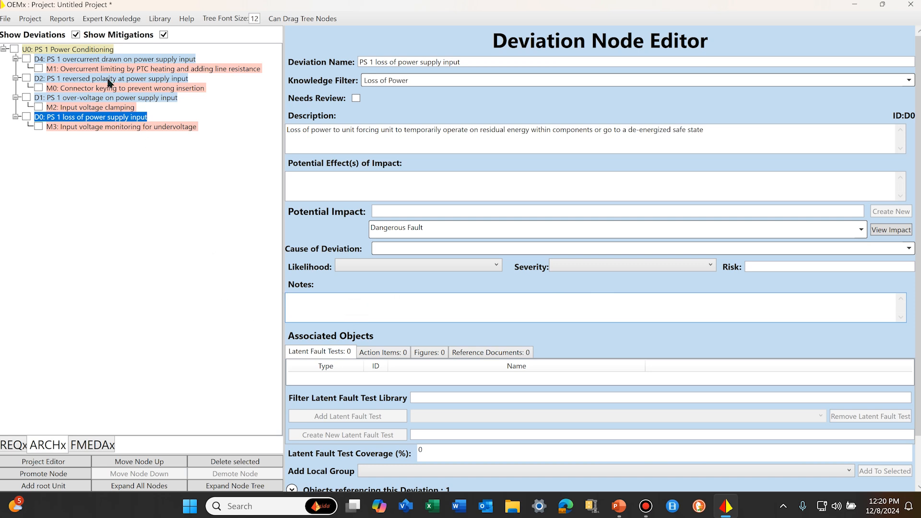
Step: Replace the notes of the input voltage monitoring for undervoltage mitigation with "Design has simple comparator circuit"
{"action": "left_click", "coordinate": [91, 127]}
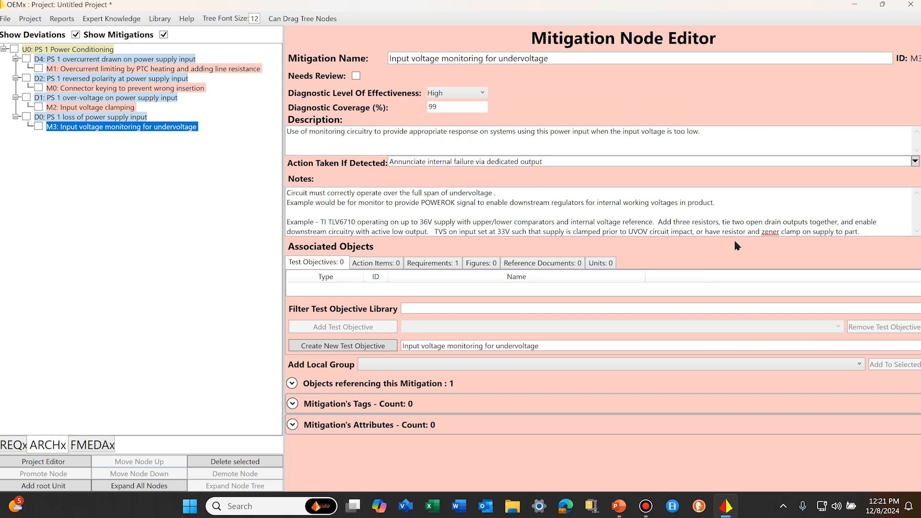
{"action": "left_click_drag", "start_coordinate": [872, 229], "coordinate": [49, 198]}
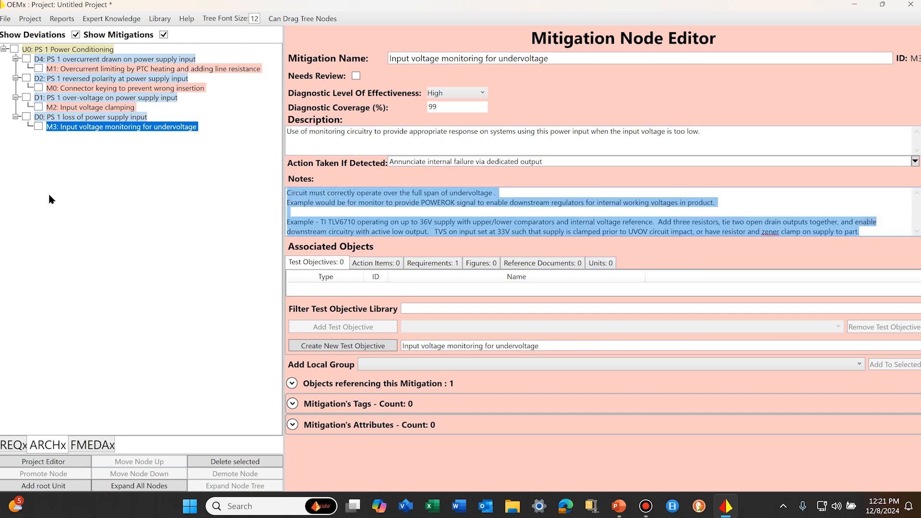
{"action": "type", "text": "Design"}
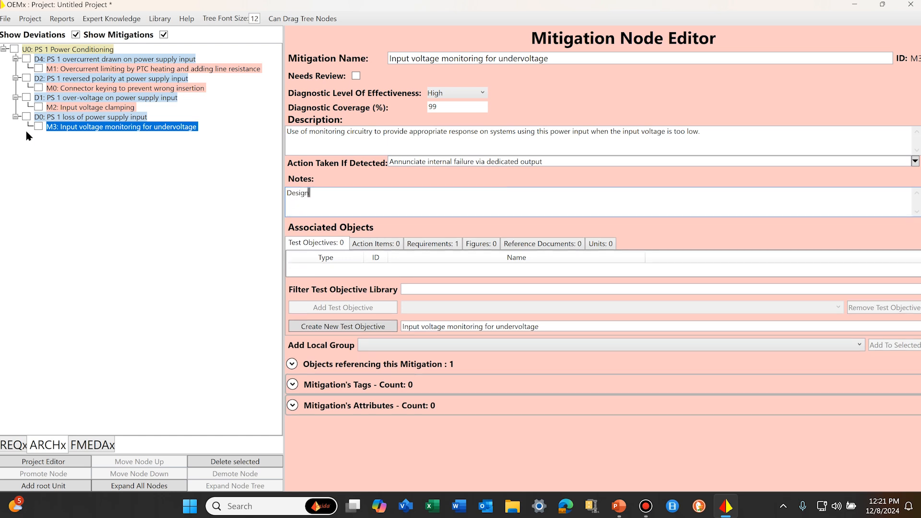
{"action": "type", "text": " has simple comparitor"}
{"action": "key", "text": "BackSpace"}
{"action": "key", "text": "BackSpace"}
{"action": "key", "text": "BackSpace"}
{"action": "key", "text": "BackSpace"}
{"action": "type", "text": "ator circuit"}
{"action": "left_click", "coordinate": [202, 202]}
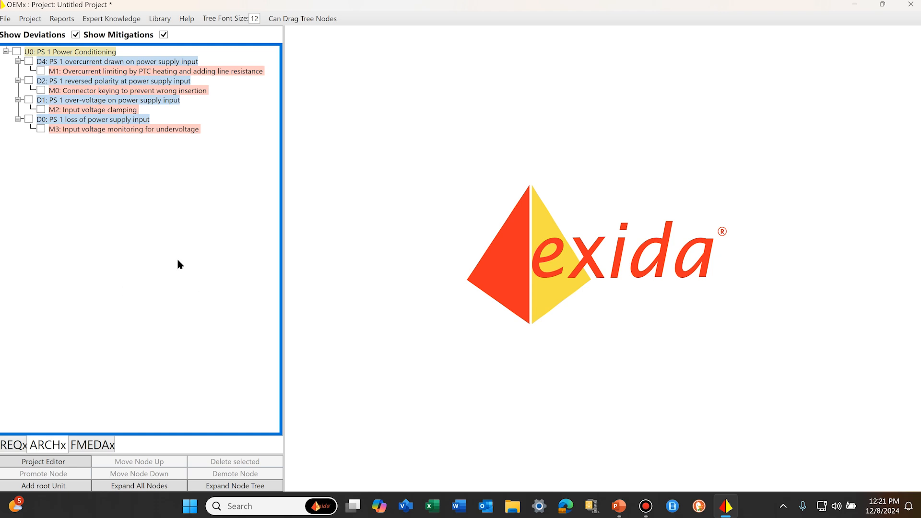
Step: Add the unassigned requirements R0, R1, R2 and R3 to the REQx requirements tree
{"action": "left_click", "coordinate": [14, 445]}
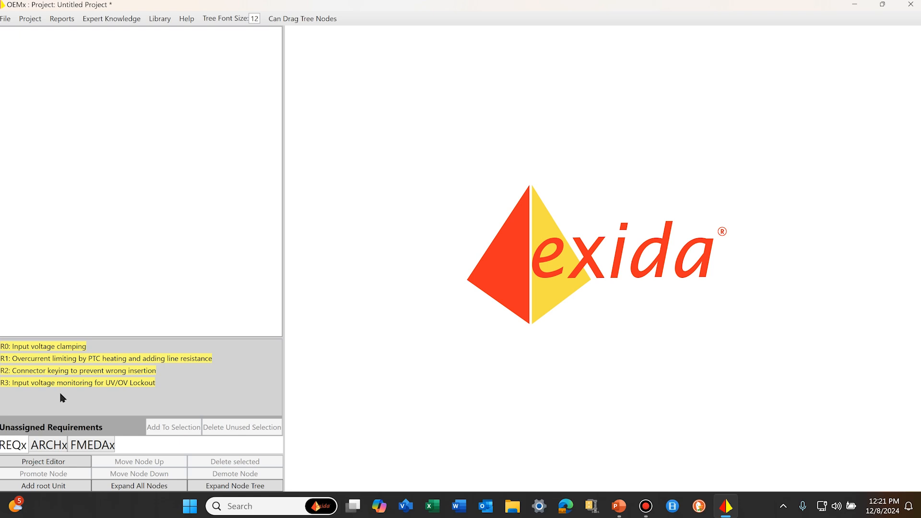
{"action": "left_click", "coordinate": [54, 348]}
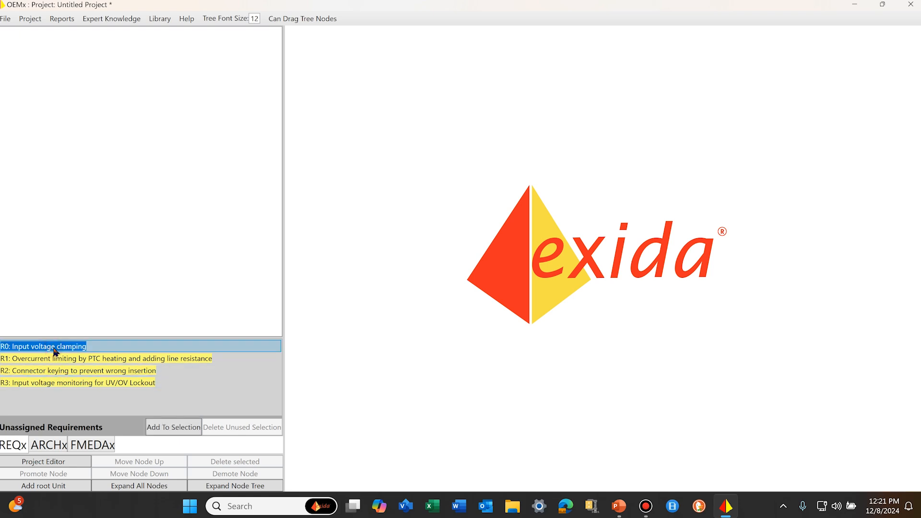
{"action": "left_click", "coordinate": [170, 428]}
{"action": "left_click", "coordinate": [106, 349]}
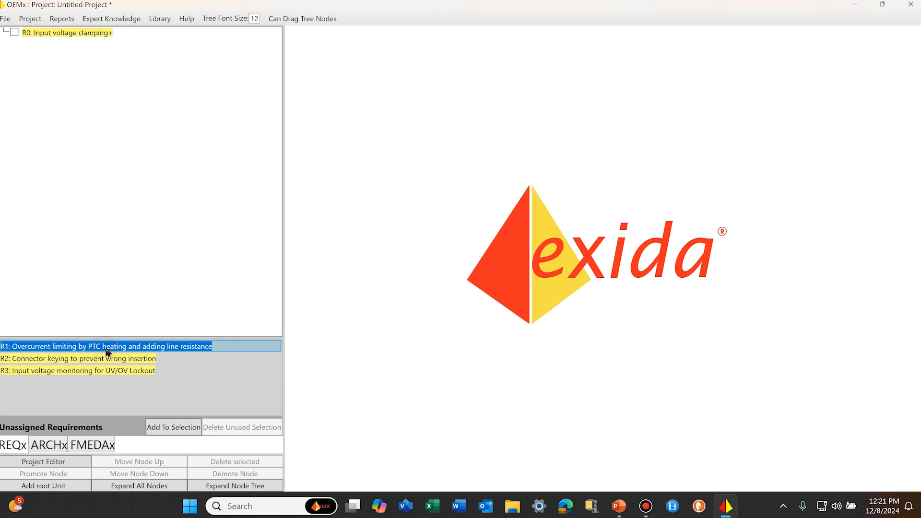
{"action": "left_click", "coordinate": [169, 427]}
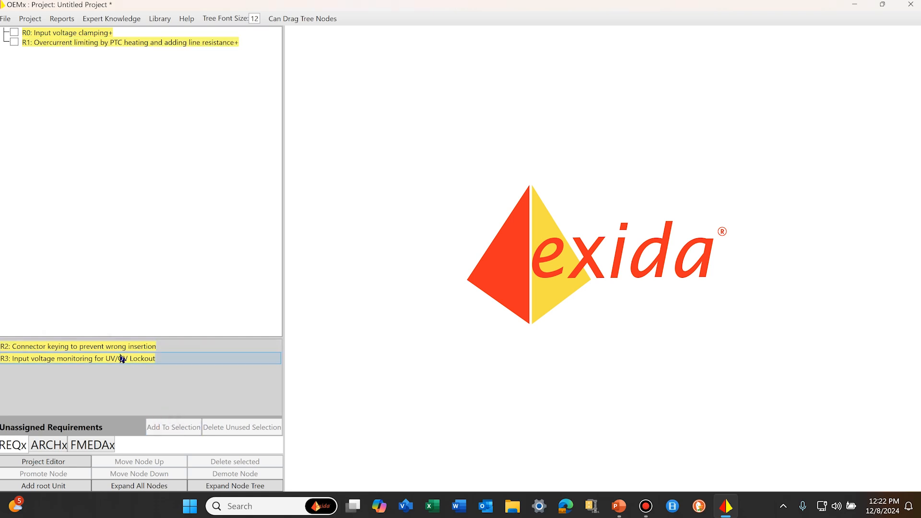
{"action": "left_click", "coordinate": [126, 346]}
{"action": "left_click", "coordinate": [176, 428]}
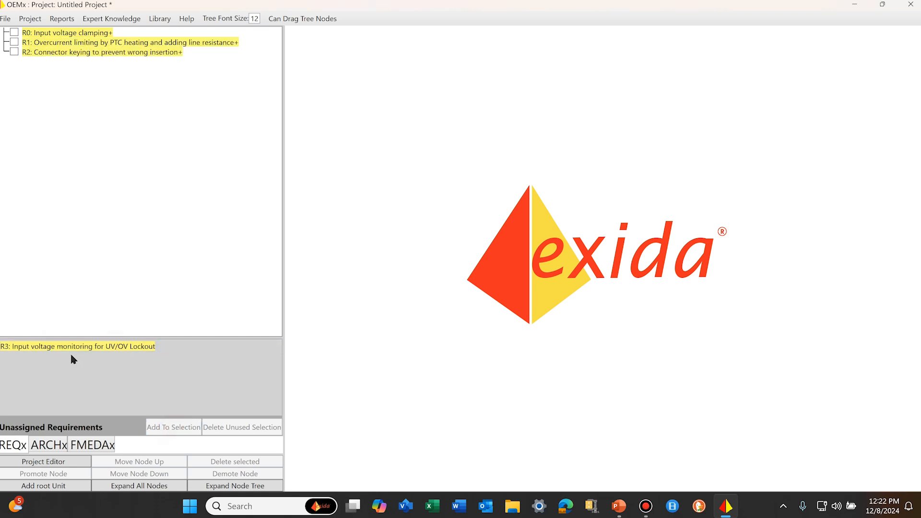
{"action": "left_click", "coordinate": [72, 353]}
{"action": "left_click", "coordinate": [177, 429]}
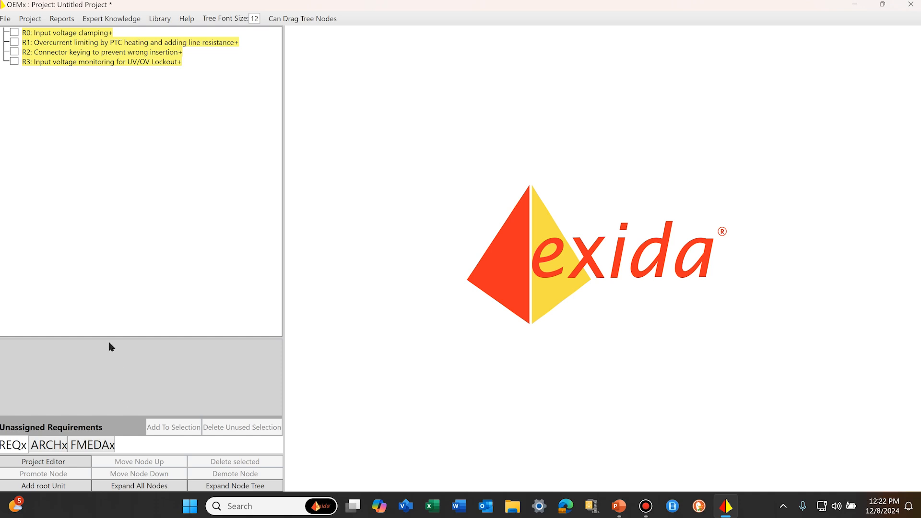
Step: Add a component under PS 1 Power Conditioning in FMEDAx and set its designator to "T1 Terminal"
{"action": "left_click", "coordinate": [49, 445]}
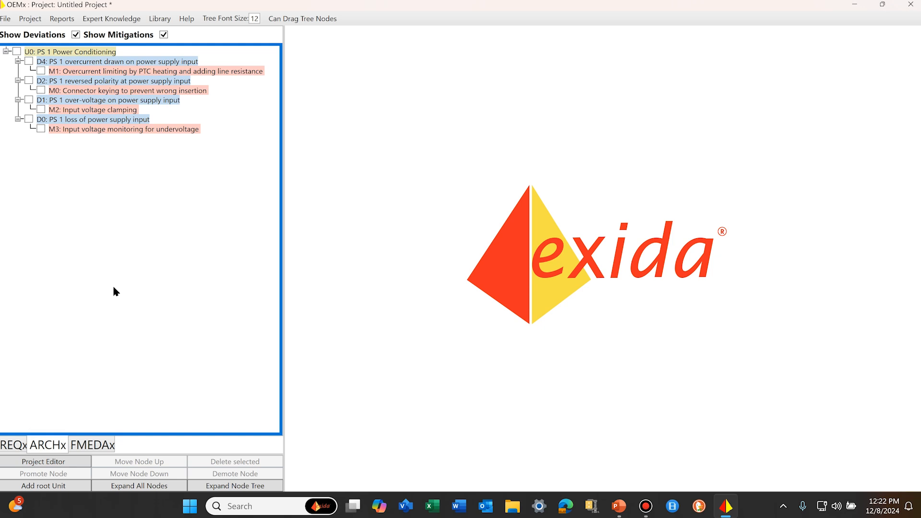
{"action": "left_click", "coordinate": [91, 443]}
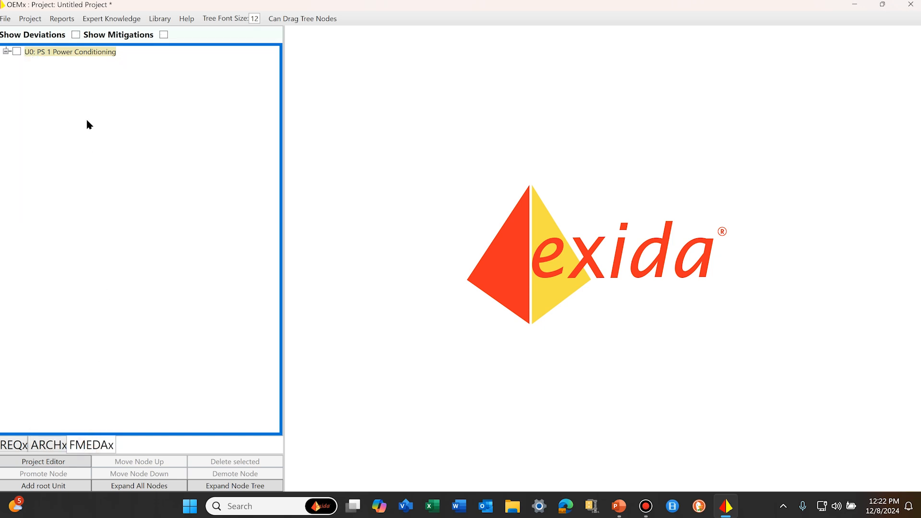
{"action": "left_click", "coordinate": [86, 55]}
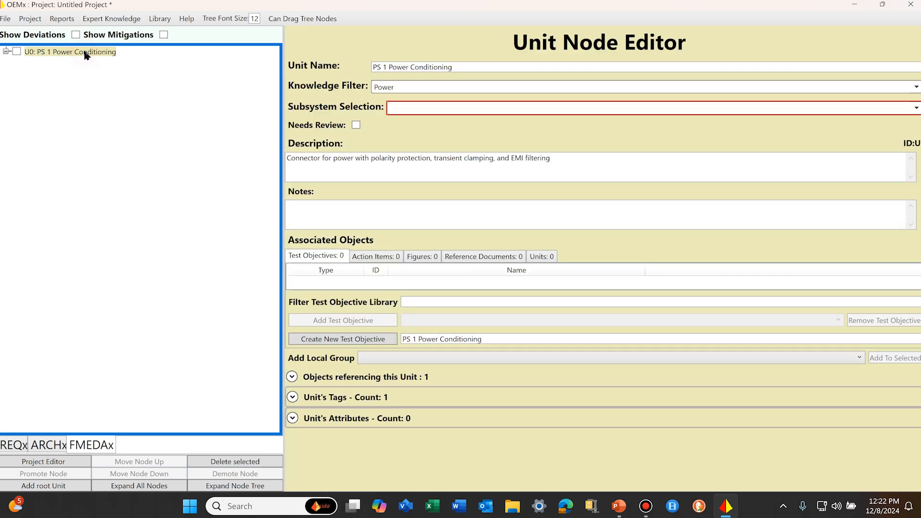
{"action": "right_click", "coordinate": [95, 77]}
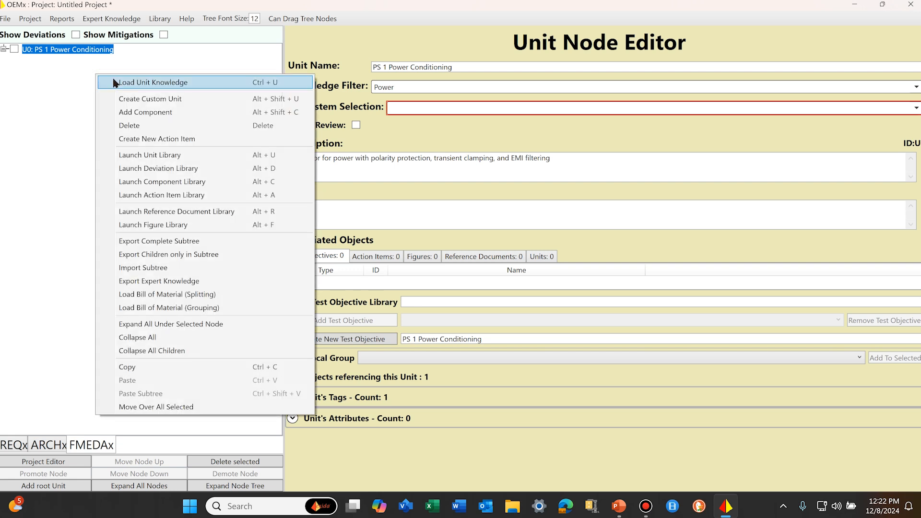
{"action": "left_click", "coordinate": [140, 113]}
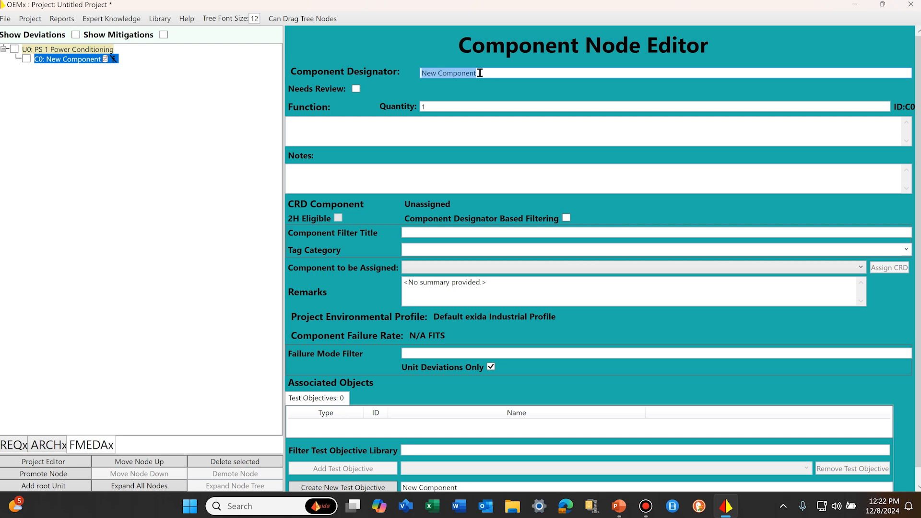
{"action": "left_click_drag", "start_coordinate": [480, 72], "coordinate": [323, 58]}
{"action": "type", "text": "T1"}
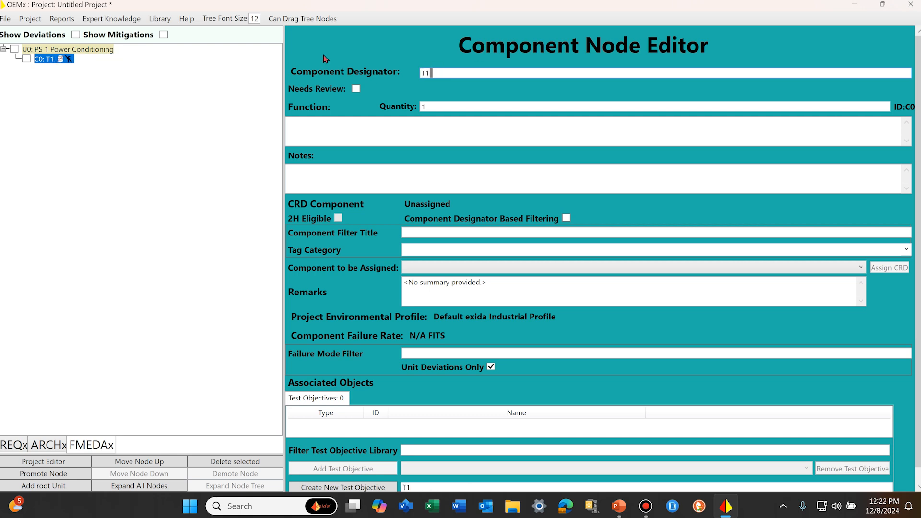
{"action": "type", "text": " Terminal"}
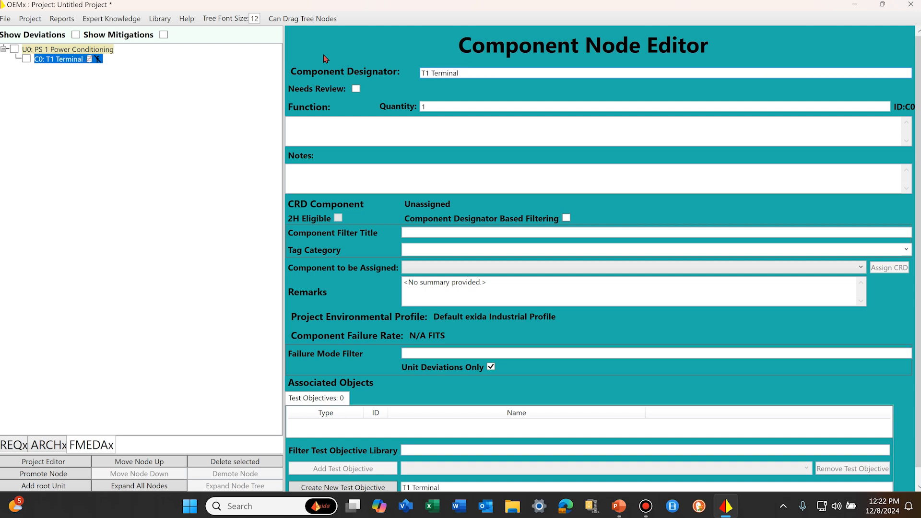
{"action": "type", "text": " Strip"}
Step: Complete the component designator as "T1 Terminal Strip" and enter the function "Terminal Strip for user to connect power"
{"action": "left_click", "coordinate": [421, 129]}
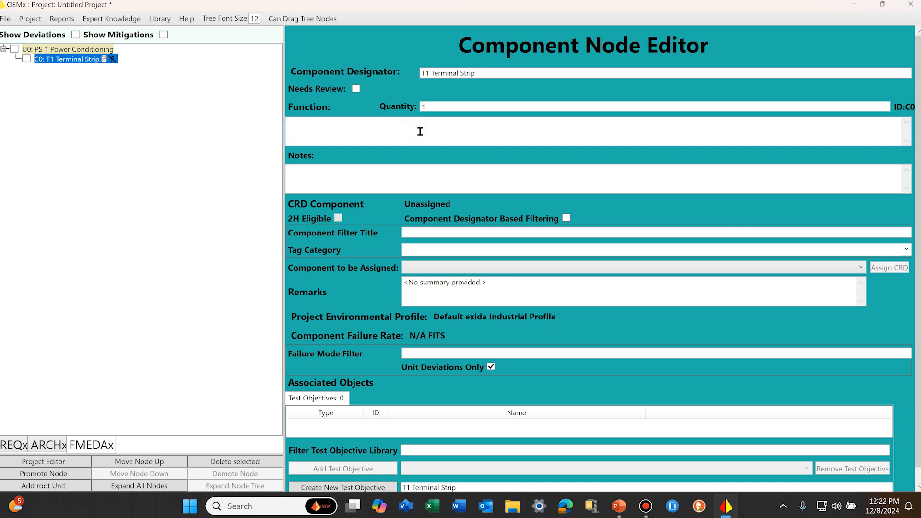
{"action": "type", "text": "Termainla"}
{"action": "key", "text": "BackSpace"}
{"action": "key", "text": "BackSpace"}
{"action": "key", "text": "BackSpace"}
{"action": "type", "text": "inal Strip for user to con"}
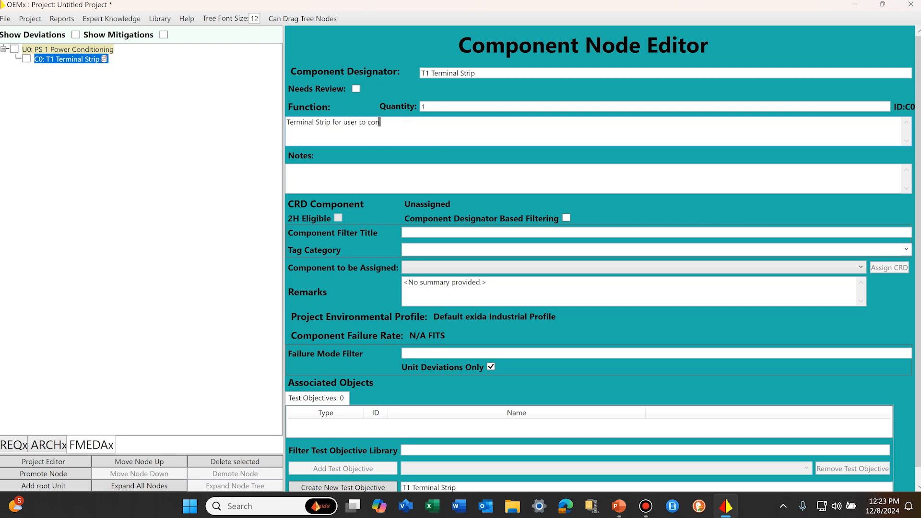
{"action": "type", "text": "nect power"}
Step: Filter the component library by the Electrical tag category and the title "conn", and assign the Connector CRD component to T1 Terminal Strip
{"action": "left_click", "coordinate": [906, 250]}
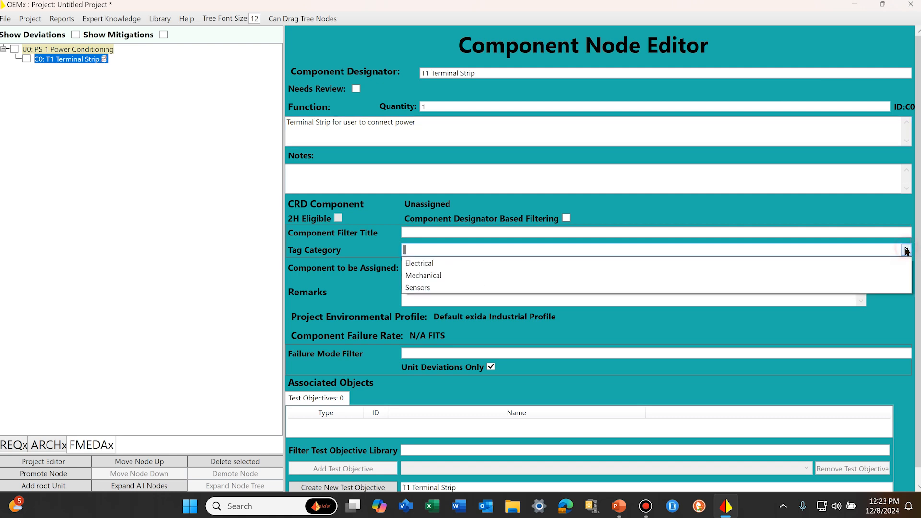
{"action": "left_click", "coordinate": [426, 264]}
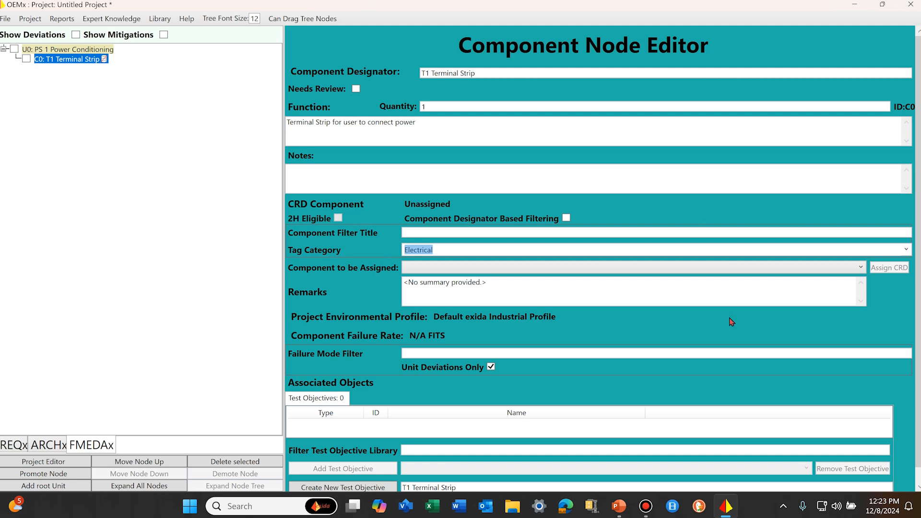
{"action": "left_click", "coordinate": [862, 268]}
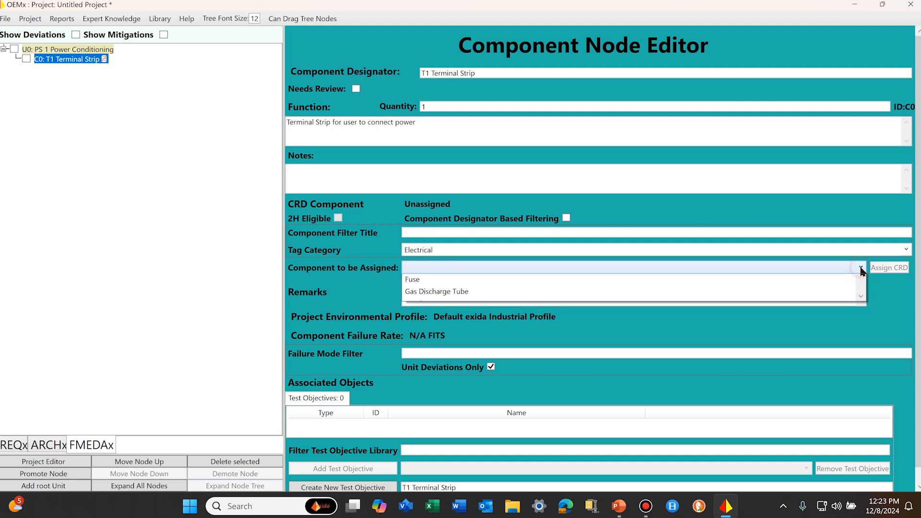
{"action": "mouse_move", "coordinate": [859, 290]}
{"action": "left_mouse_down"}
{"action": "mouse_move", "coordinate": [870, 357]}
{"action": "mouse_move", "coordinate": [858, 295]}
{"action": "mouse_move", "coordinate": [862, 379]}
{"action": "mouse_move", "coordinate": [852, 324]}
{"action": "mouse_move", "coordinate": [860, 290]}
{"action": "left_mouse_up"}
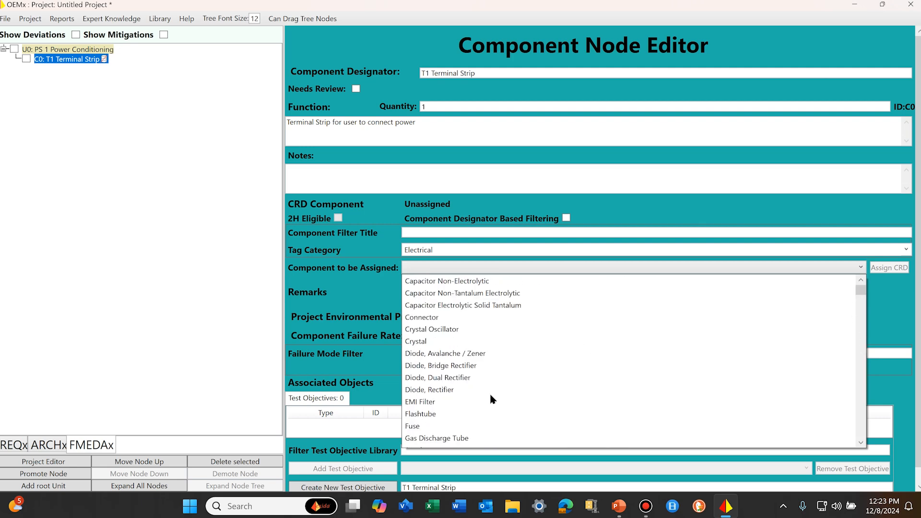
{"action": "left_click", "coordinate": [439, 231]}
{"action": "left_click", "coordinate": [440, 231]}
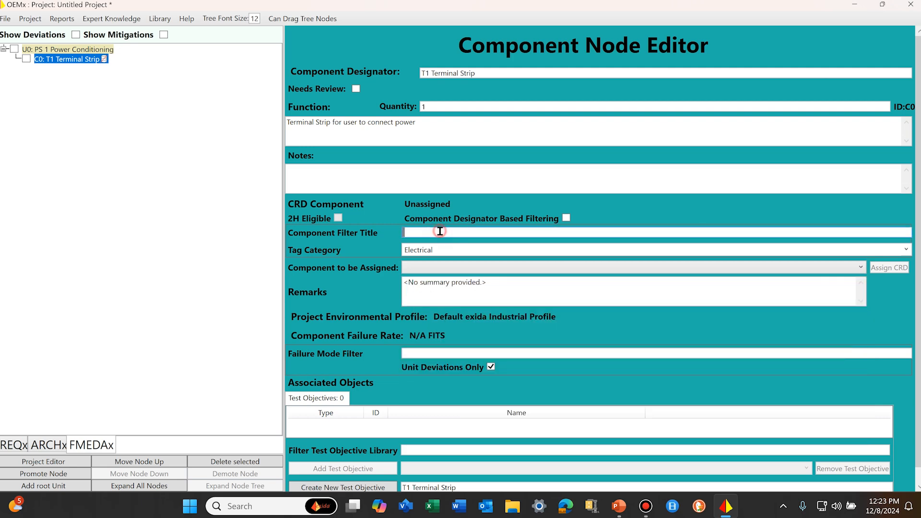
{"action": "type", "text": "conn"}
{"action": "left_click", "coordinate": [858, 268]}
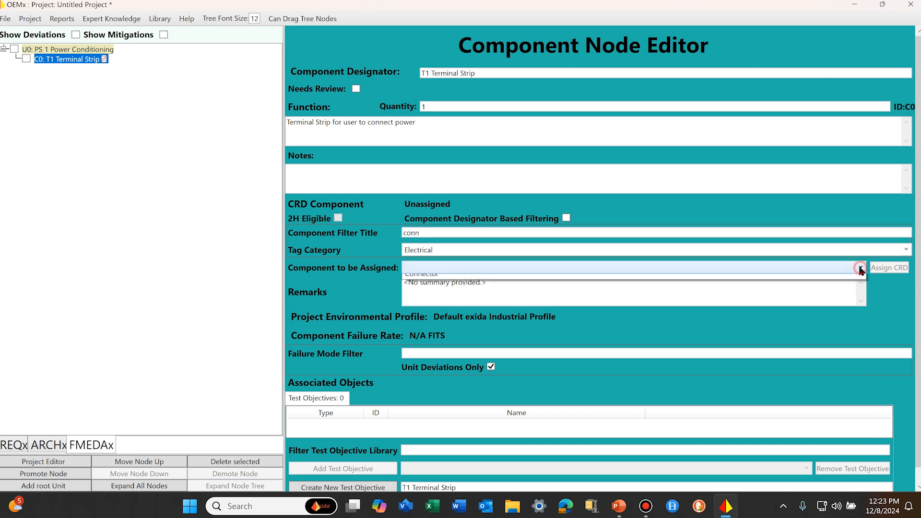
{"action": "left_click", "coordinate": [425, 281]}
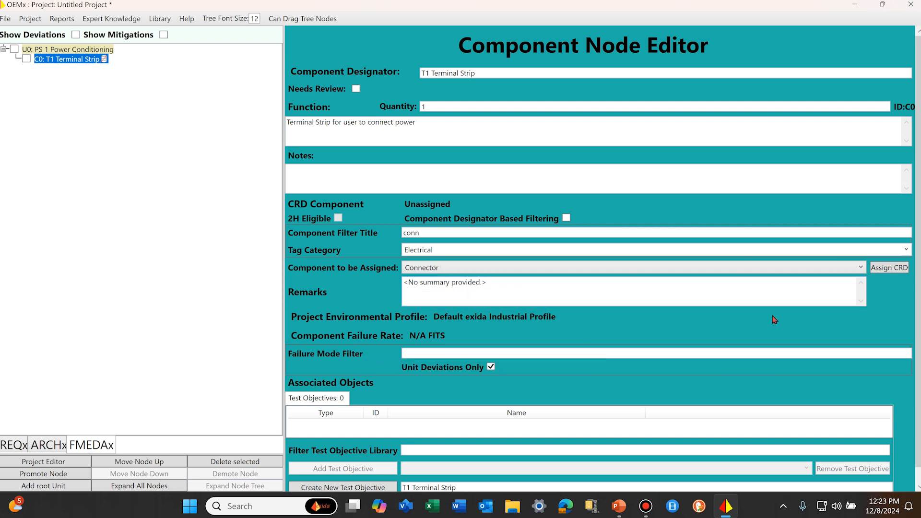
{"action": "left_click", "coordinate": [889, 269]}
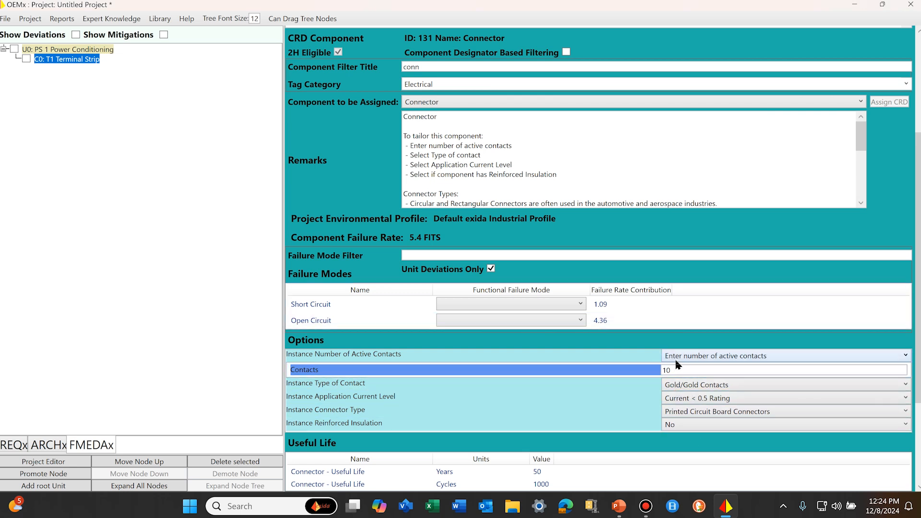
Step: Set the connector's number of active contacts to 3 and its type of contact to Tin/Tin Contacts
{"action": "double_click", "coordinate": [668, 370]}
{"action": "type", "text": "3"}
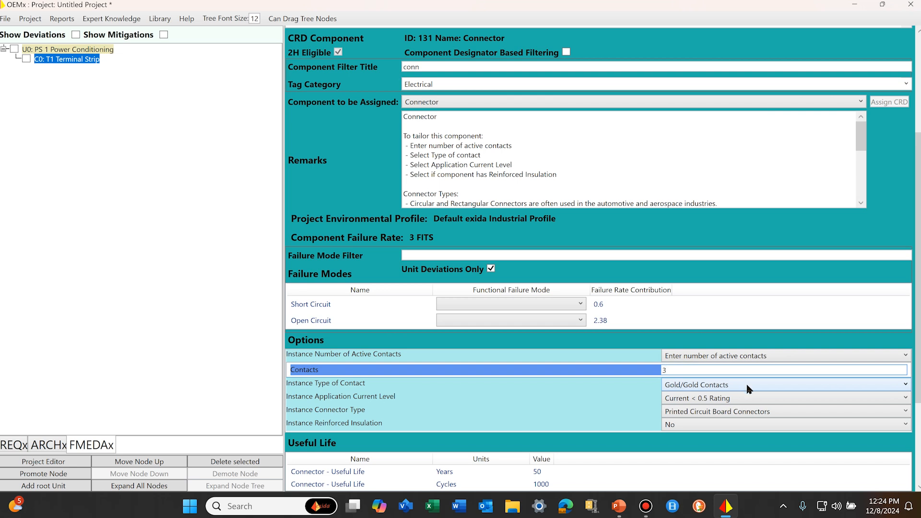
{"action": "left_click", "coordinate": [907, 385]}
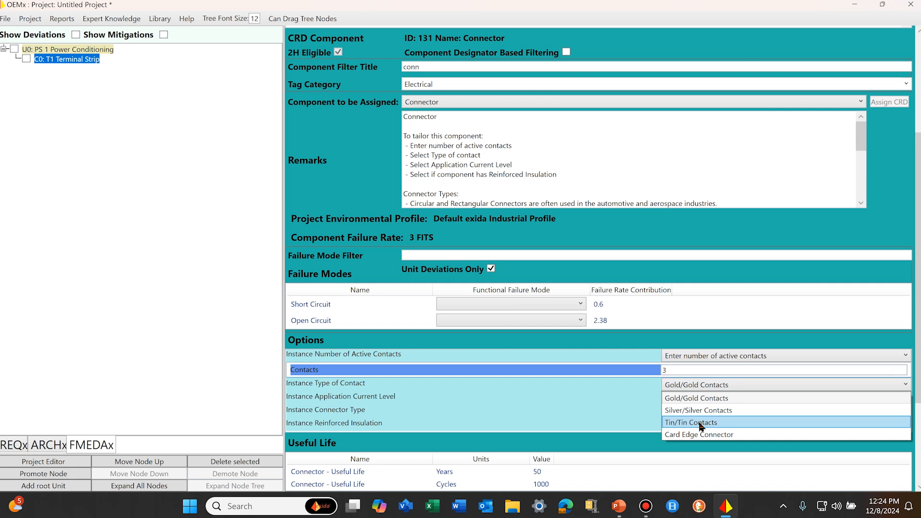
{"action": "left_click", "coordinate": [701, 423]}
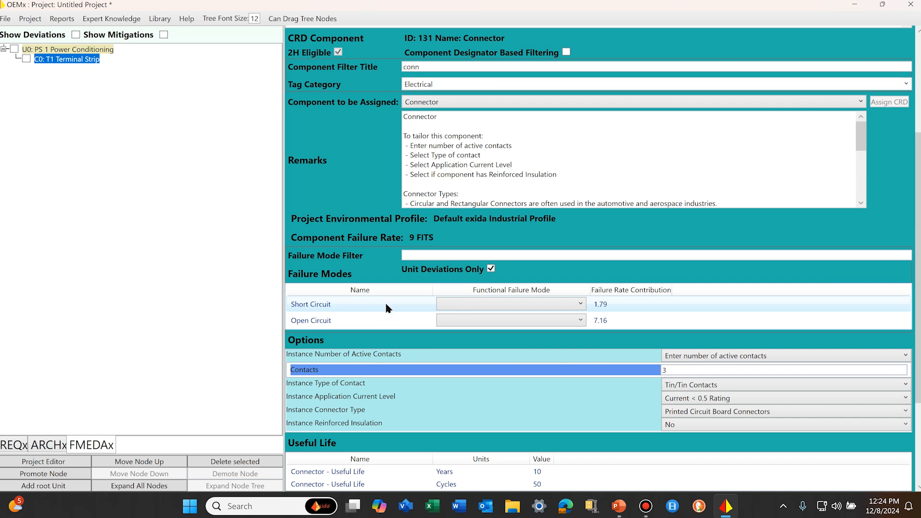
Step: Assign the D0 PS 1 loss of power supply input functional failure mode to both the Short Circuit and Open Circuit failure modes
{"action": "left_click", "coordinate": [581, 305]}
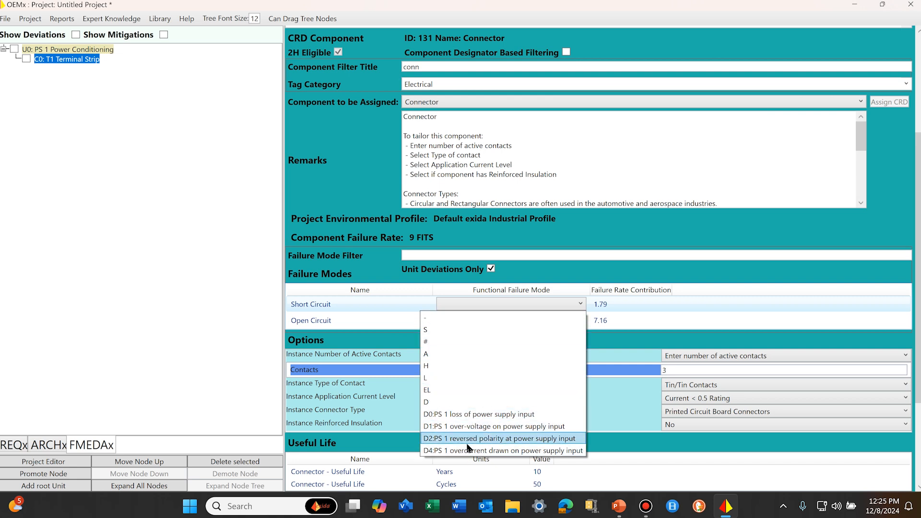
{"action": "left_click", "coordinate": [477, 414]}
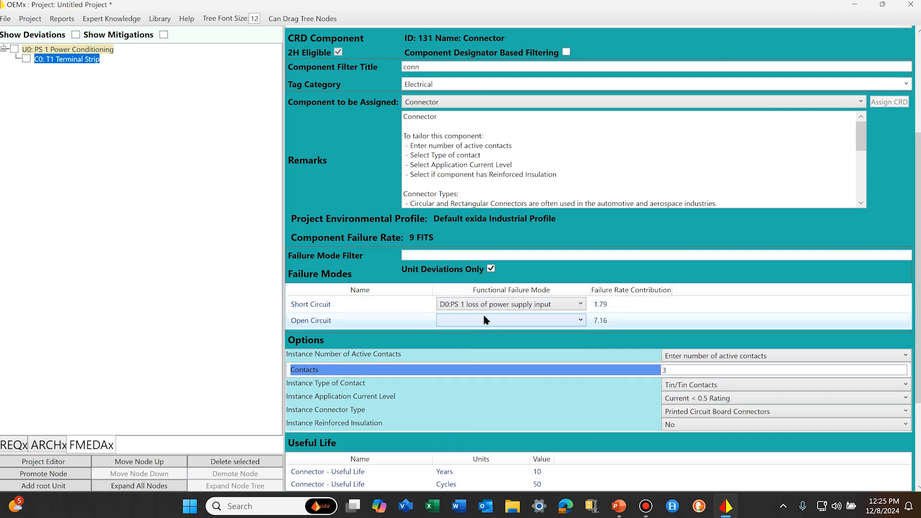
{"action": "left_click", "coordinate": [580, 322]}
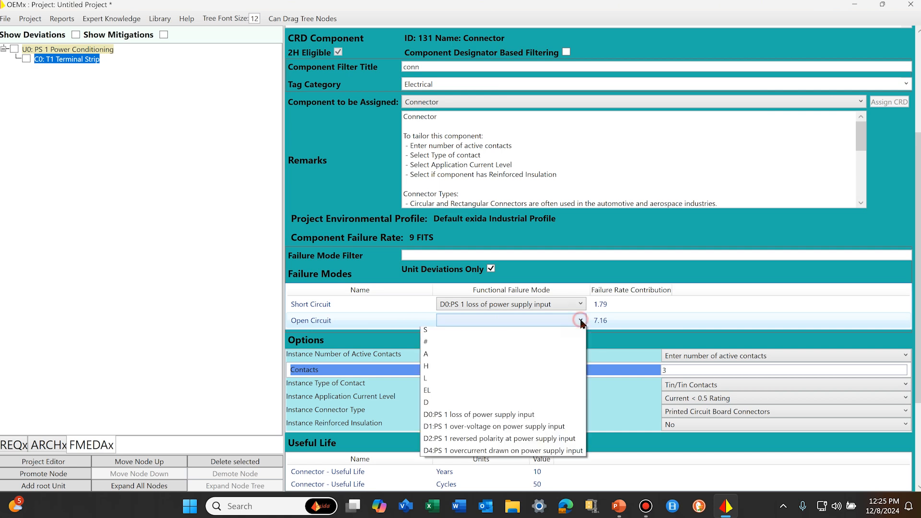
{"action": "left_click", "coordinate": [501, 416]}
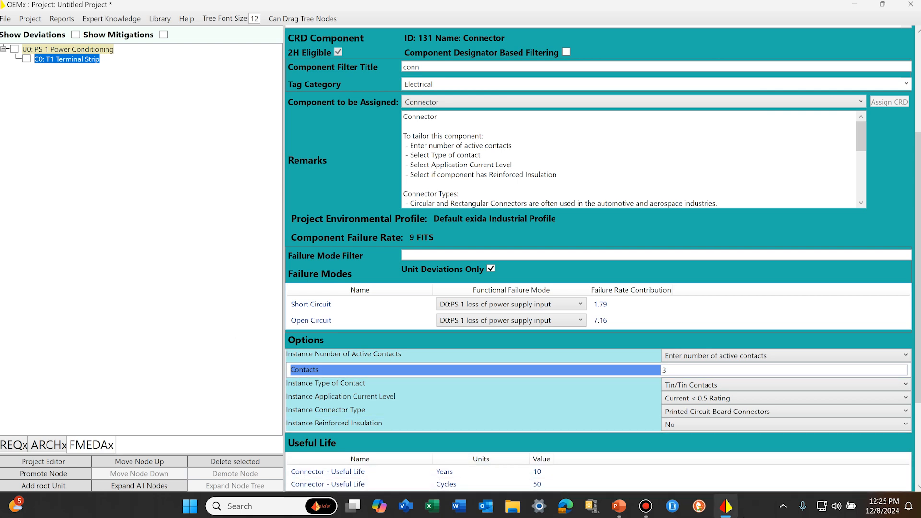
Step: Close OEMx without saving the untitled project
{"action": "left_click", "coordinate": [910, 5]}
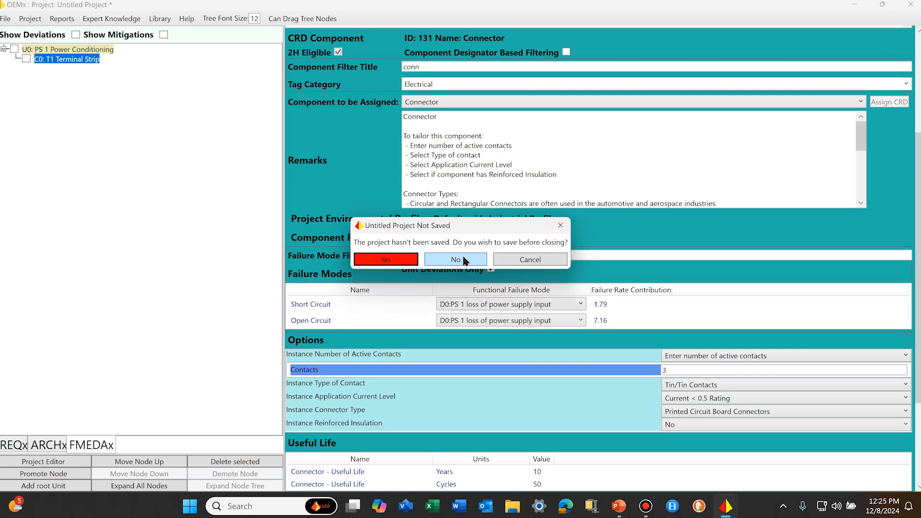
{"action": "left_click", "coordinate": [463, 261]}
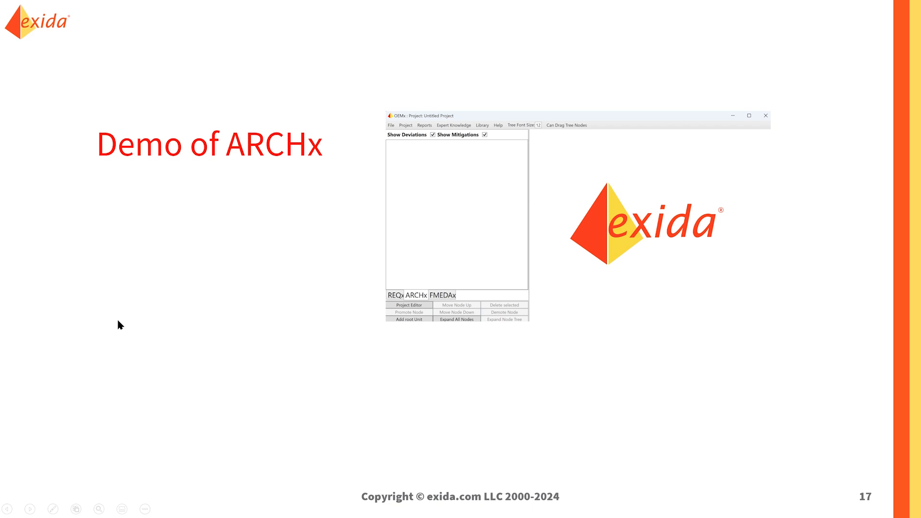
{"action": "left_click", "coordinate": [63, 249]}
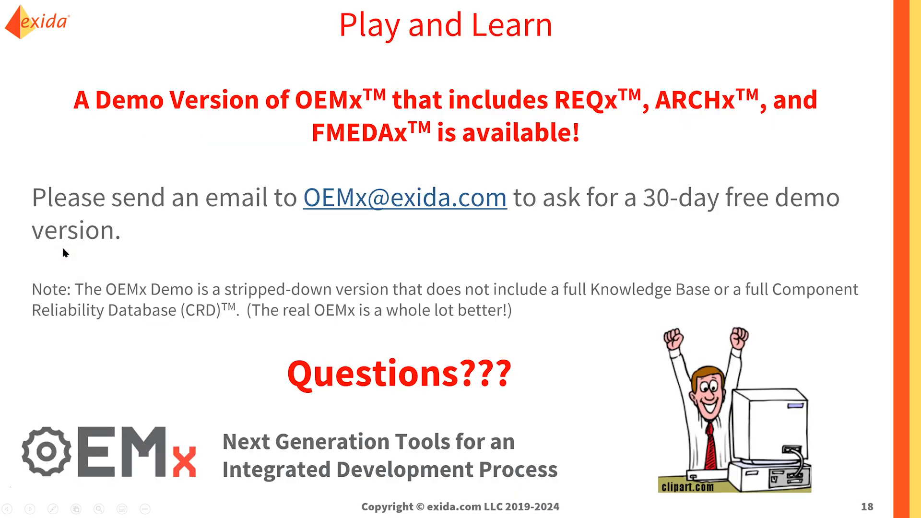